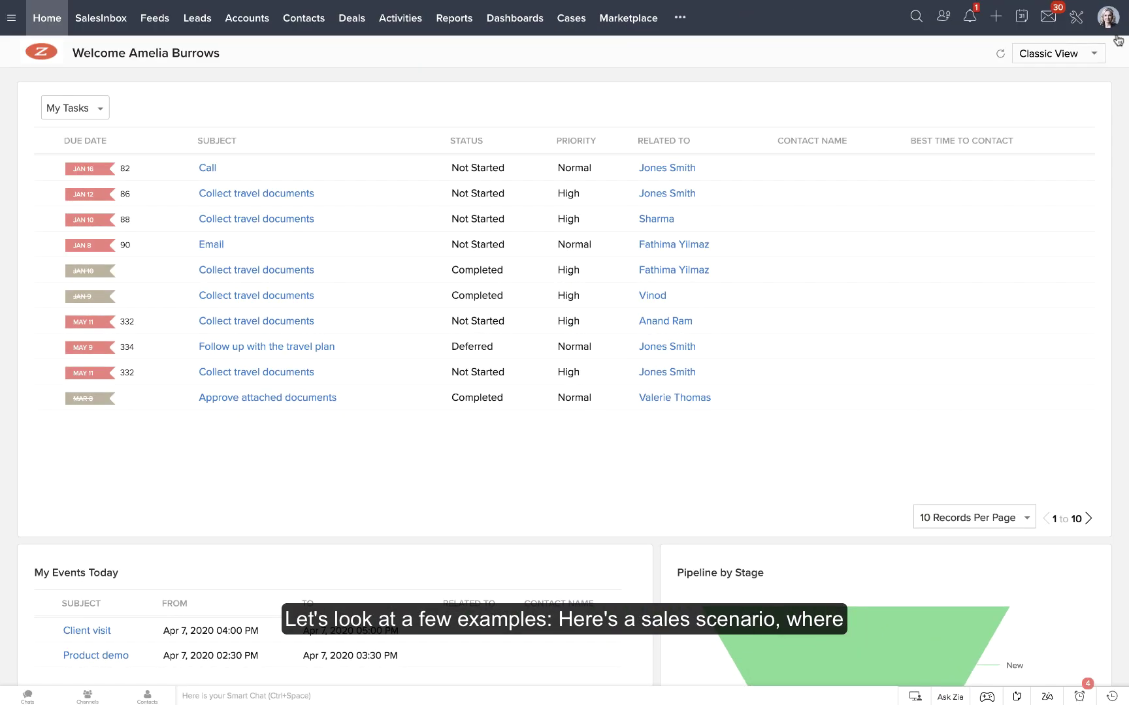
Step: Look through the account panel, Home view list and task filter options without changing anything
click(1109, 20)
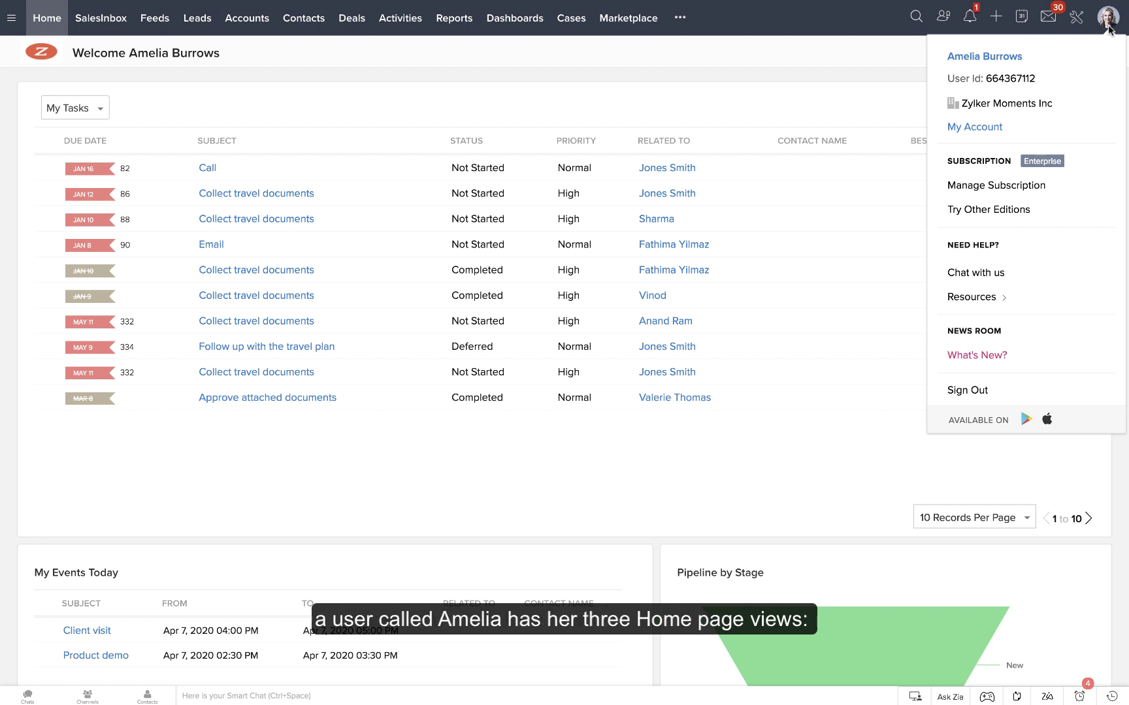
click(902, 69)
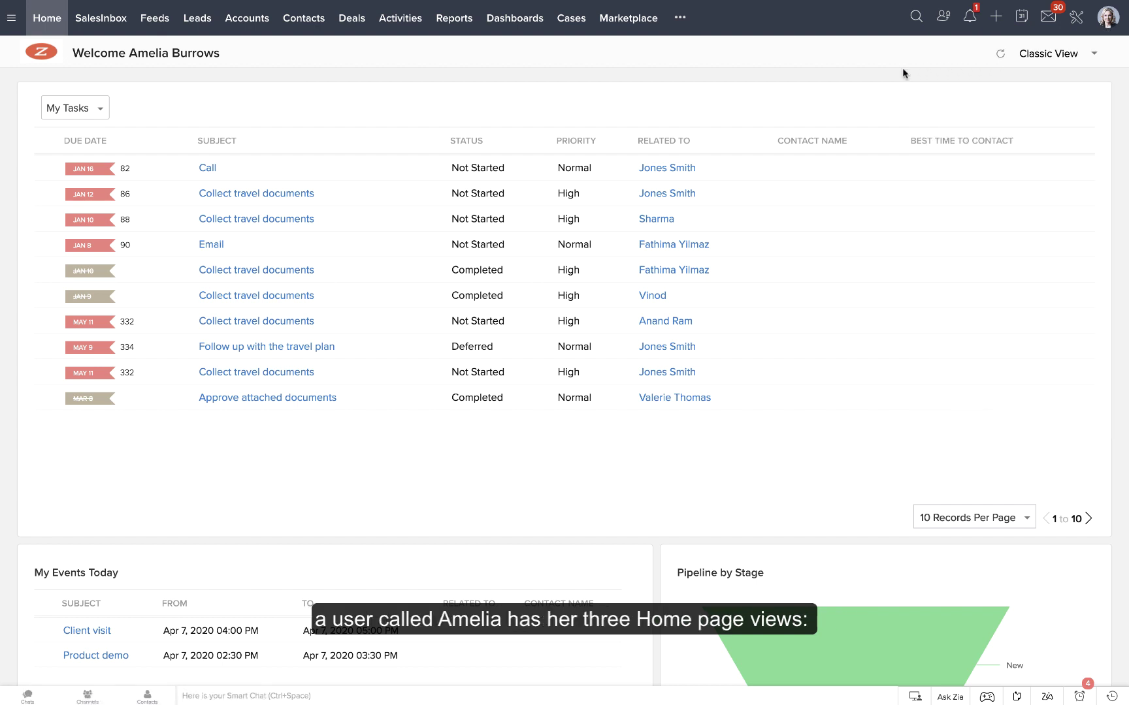
click(1050, 58)
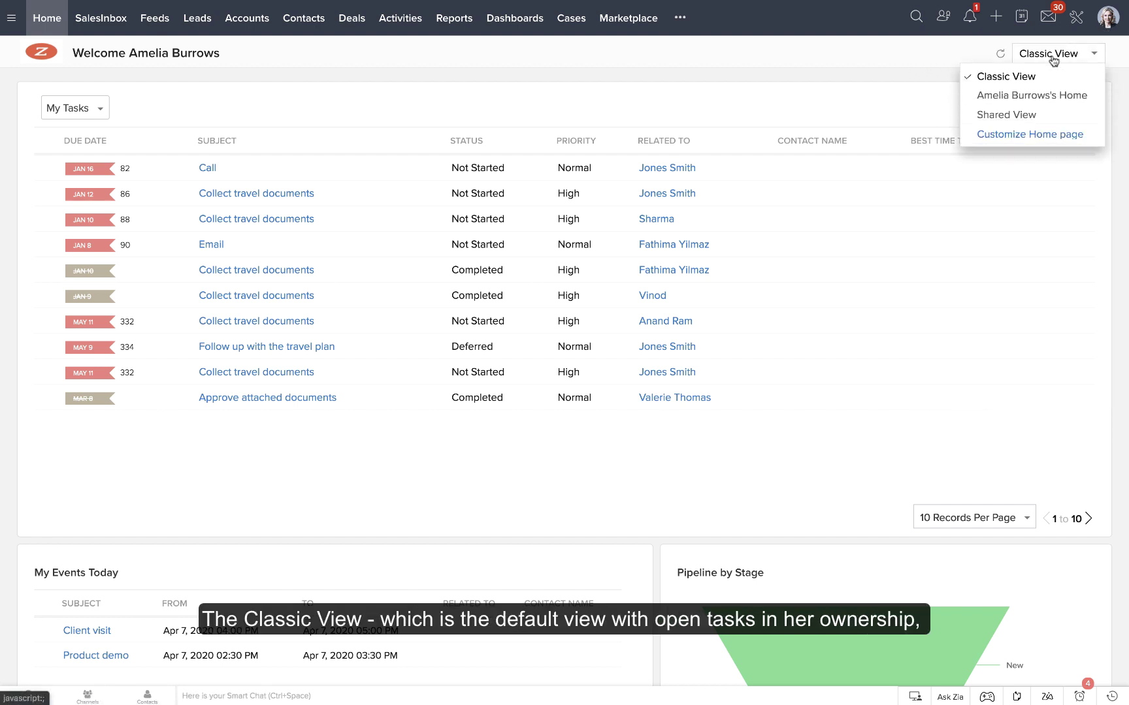
click(829, 79)
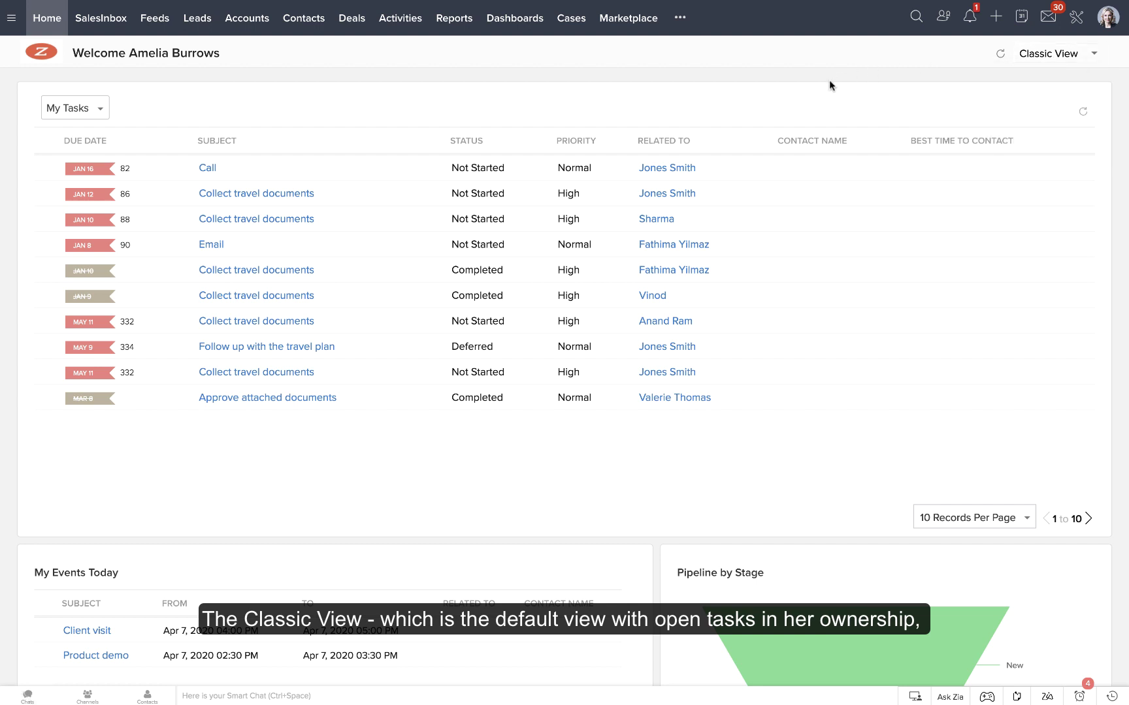
click(88, 114)
click(146, 106)
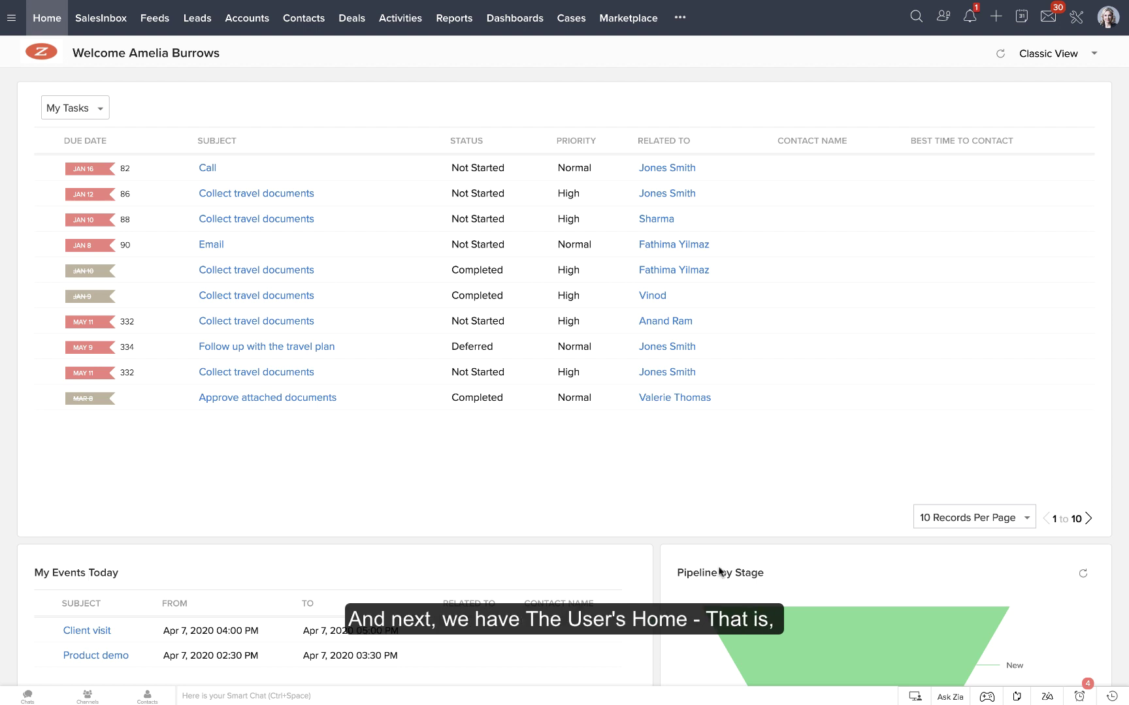
Step: Switch to the personal Home view, scroll through it, then change to Shared View
click(1049, 55)
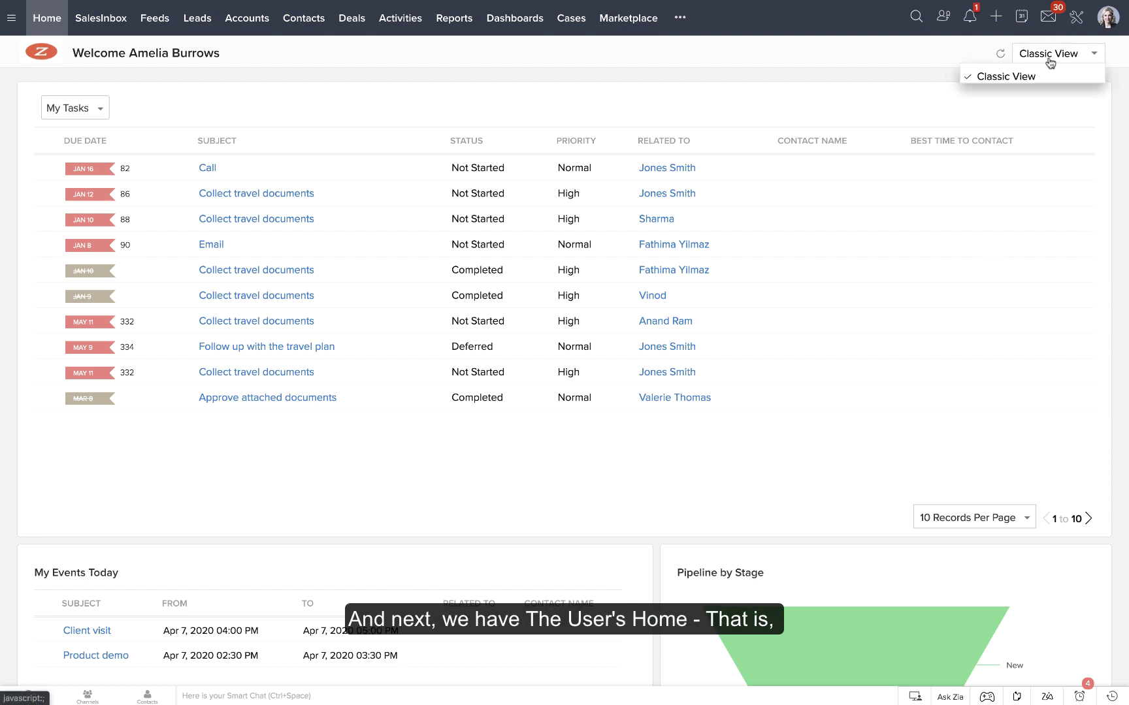
click(1041, 95)
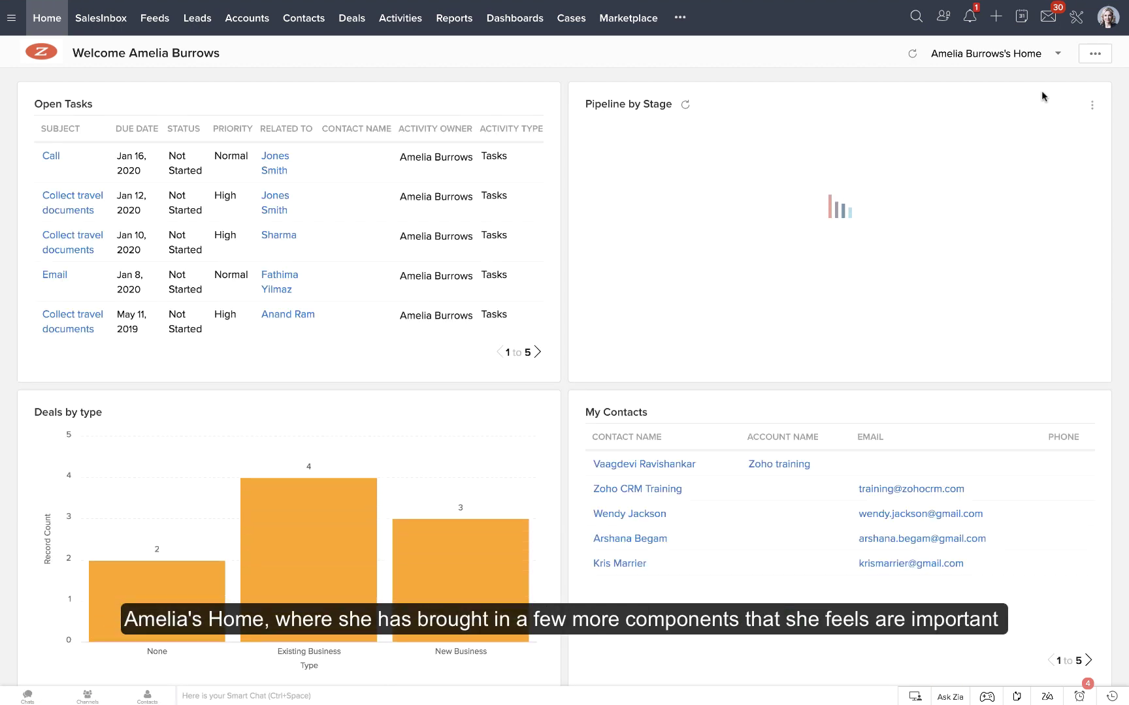
scroll(476, 483, down, 5)
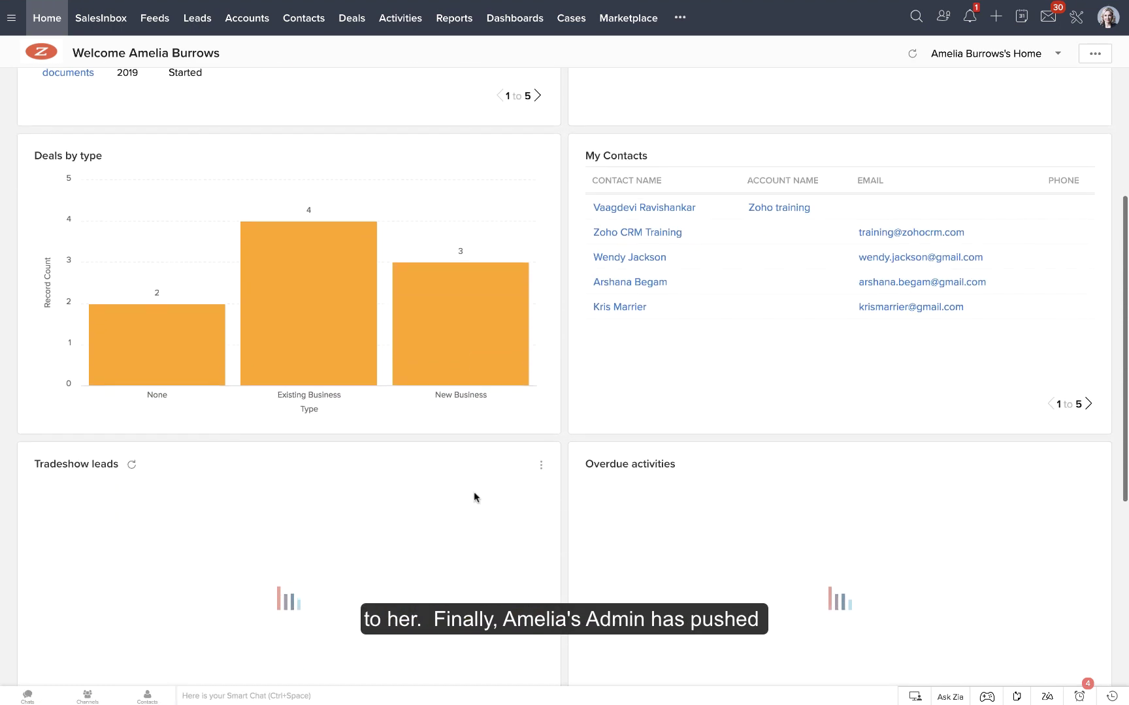
scroll(474, 491, down, 2)
scroll(474, 491, down, 2)
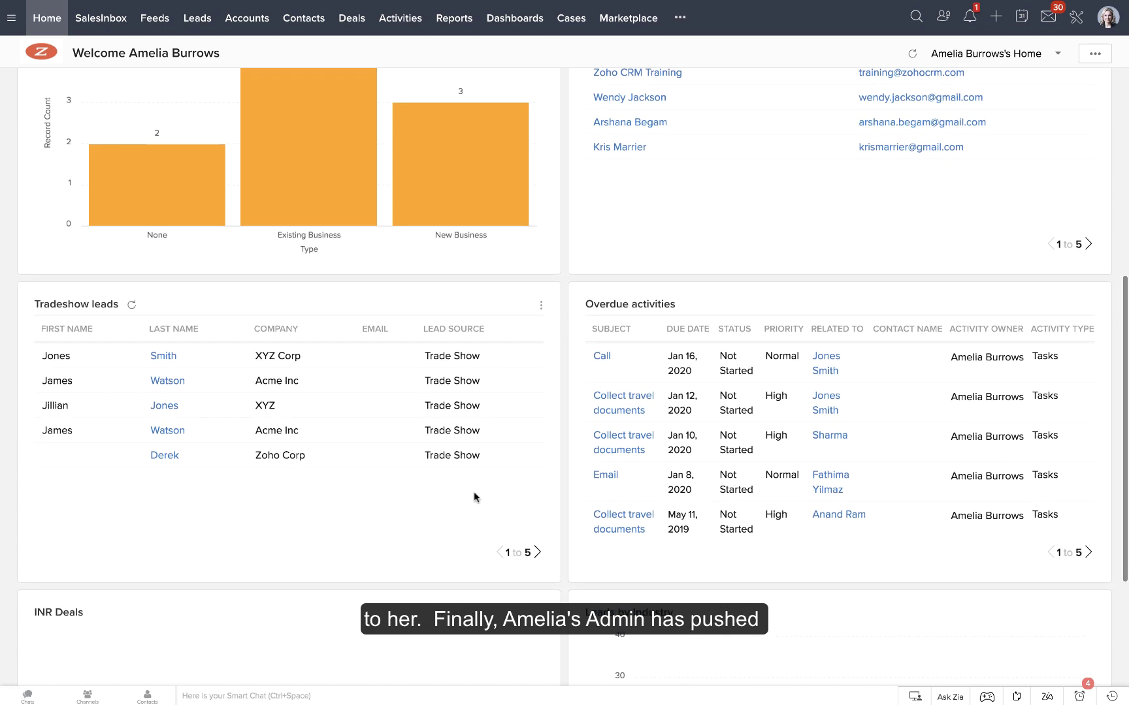
scroll(473, 492, up, 8)
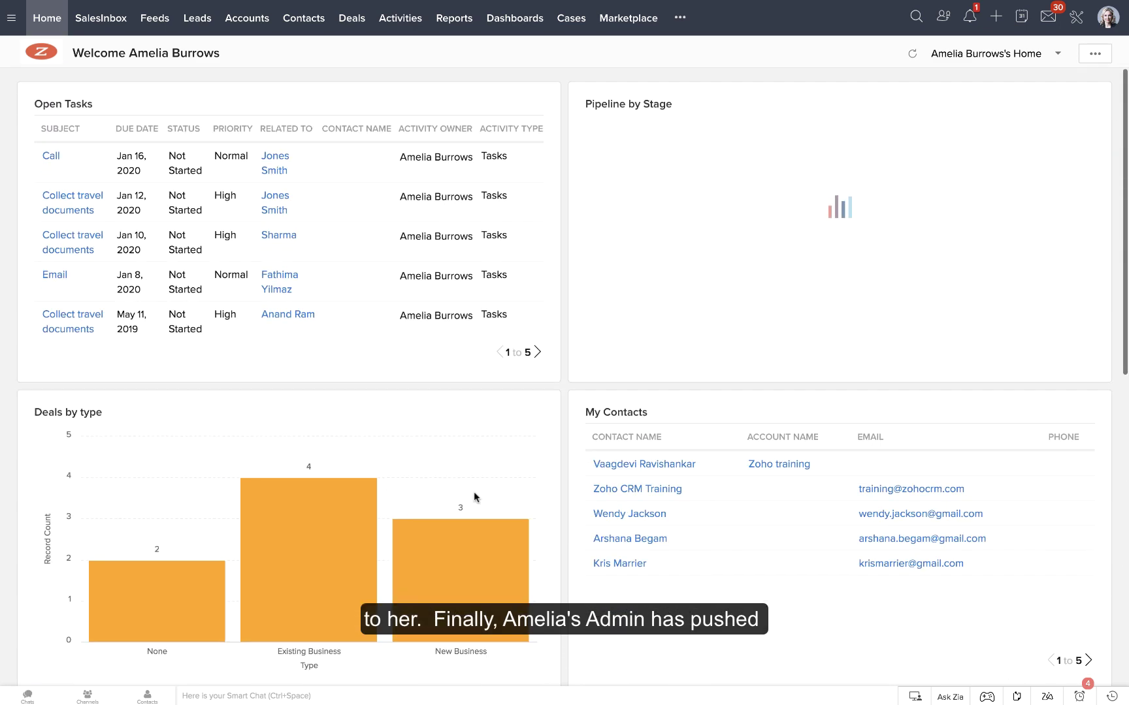
click(989, 57)
click(980, 115)
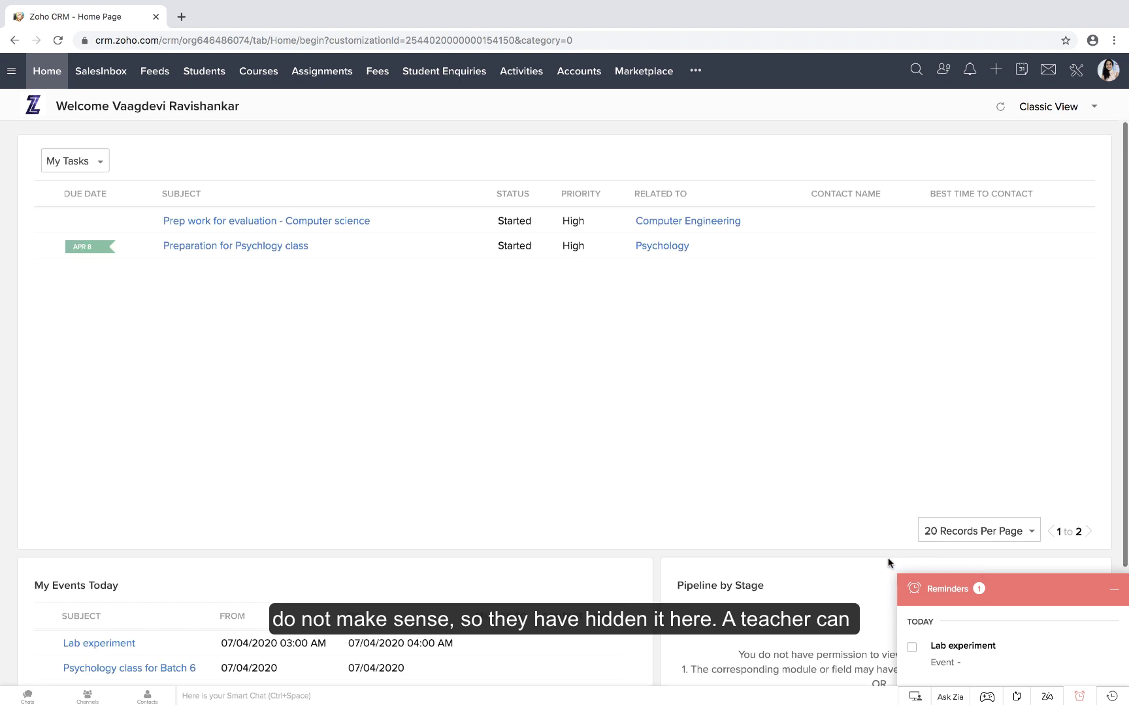
Step: Show the teacher's personal Home view with Open Tasks, Current Courses and Assignment Overdue
click(1037, 107)
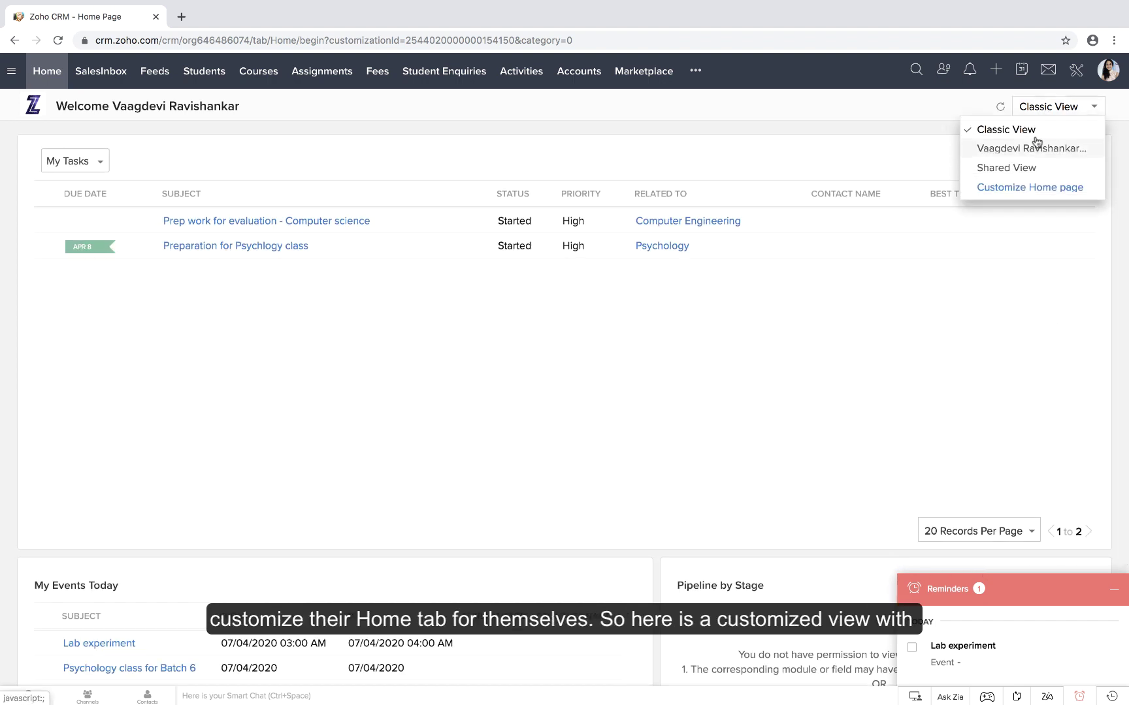
click(1035, 145)
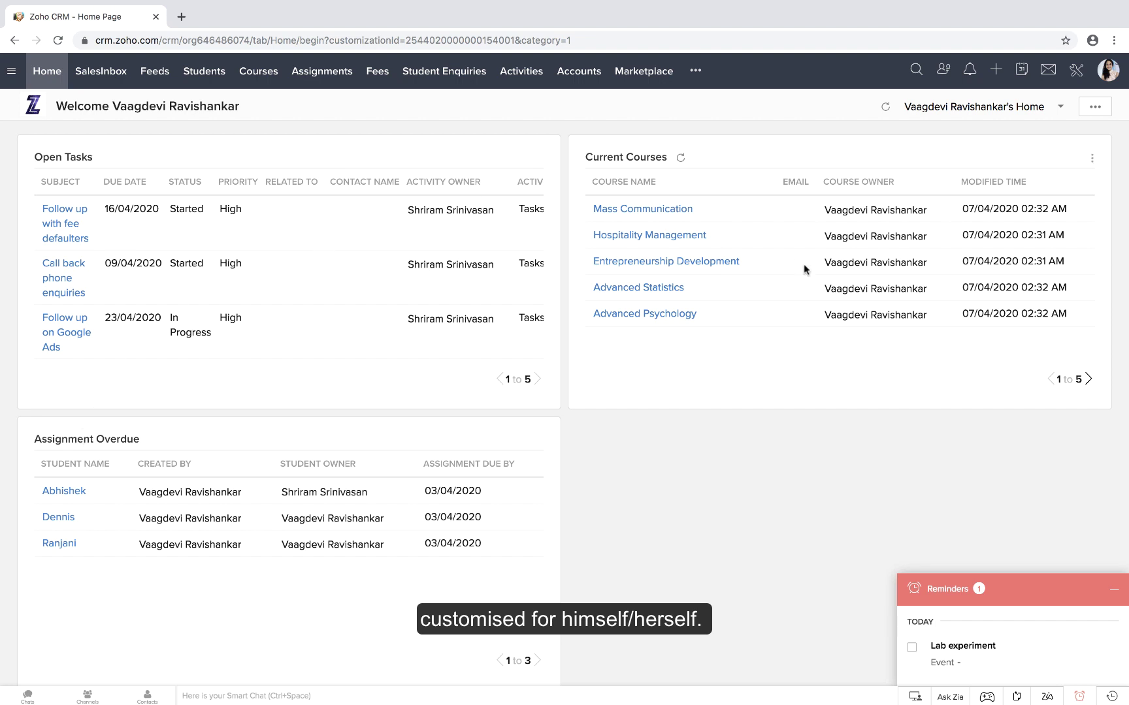
click(1011, 108)
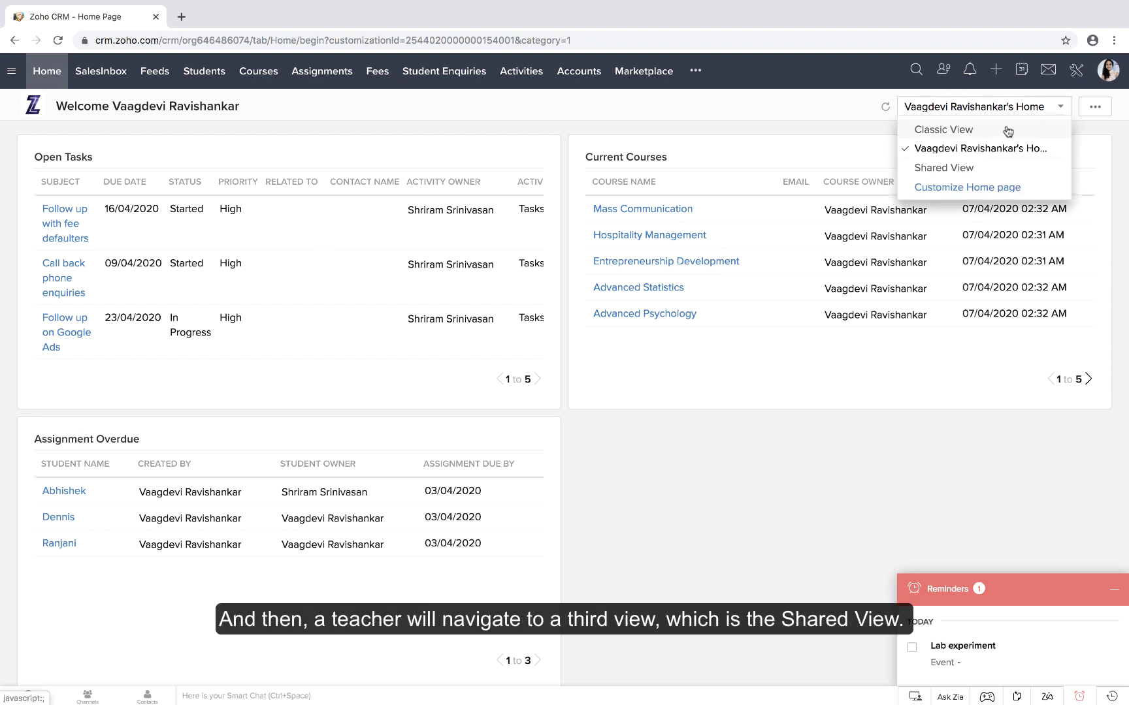
Step: Cycle the Home page through Shared, Classic and personal views, ending on Shared View
click(990, 168)
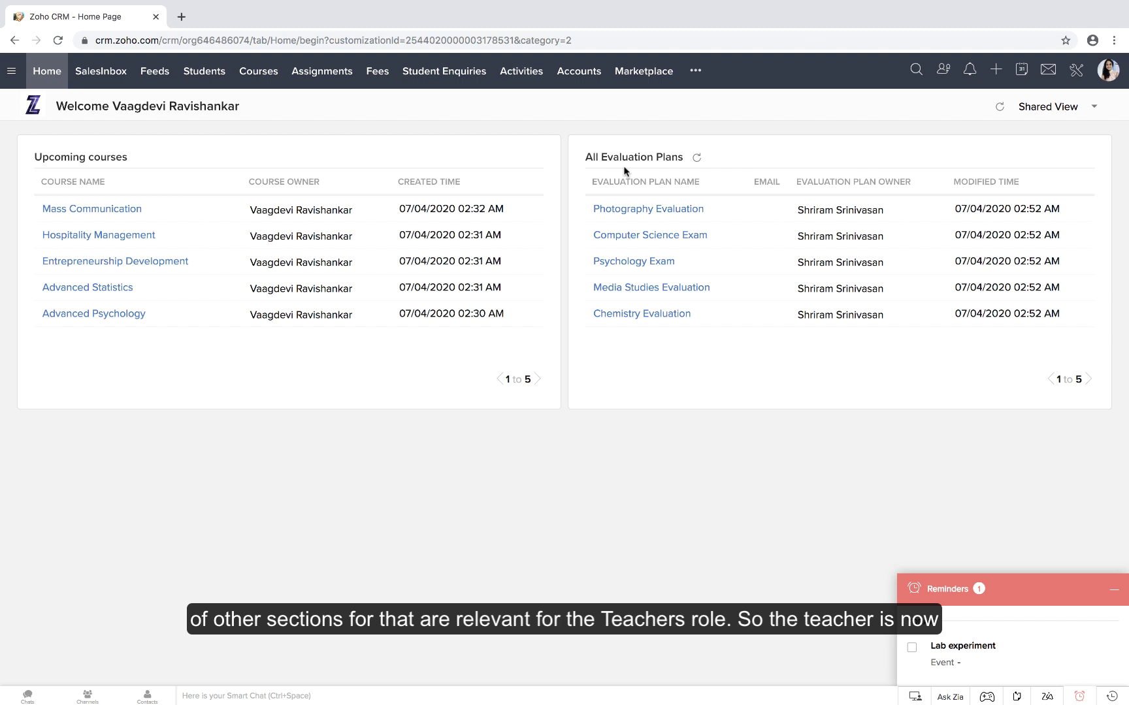
click(1038, 107)
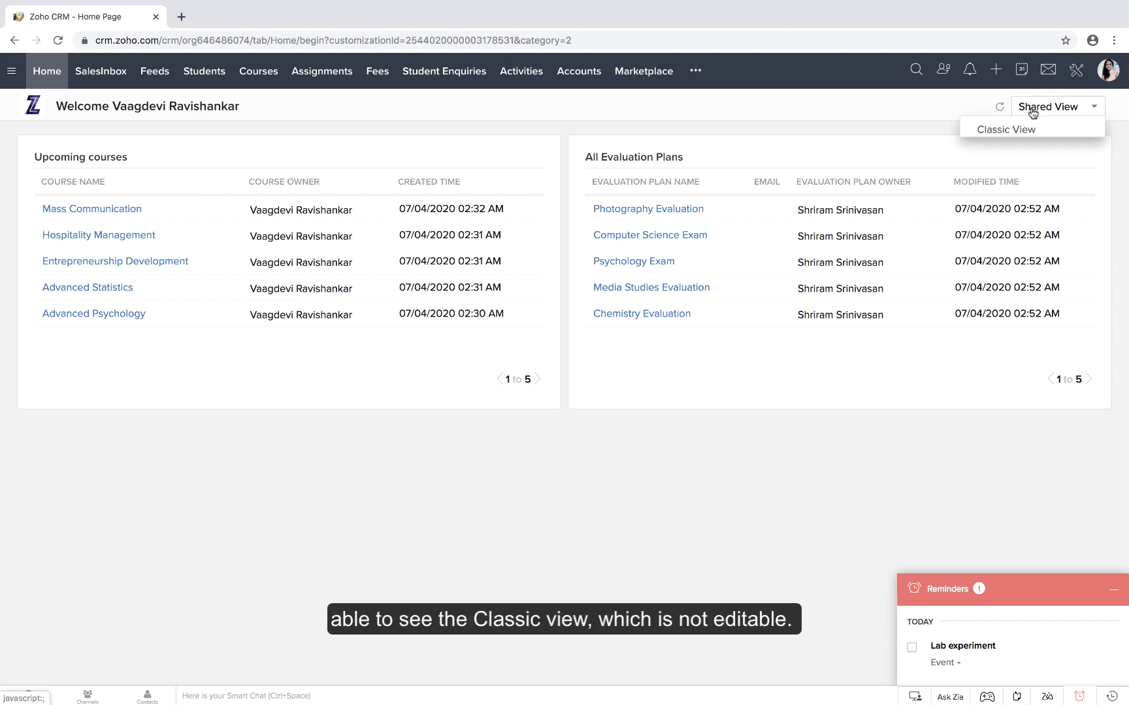
click(1027, 131)
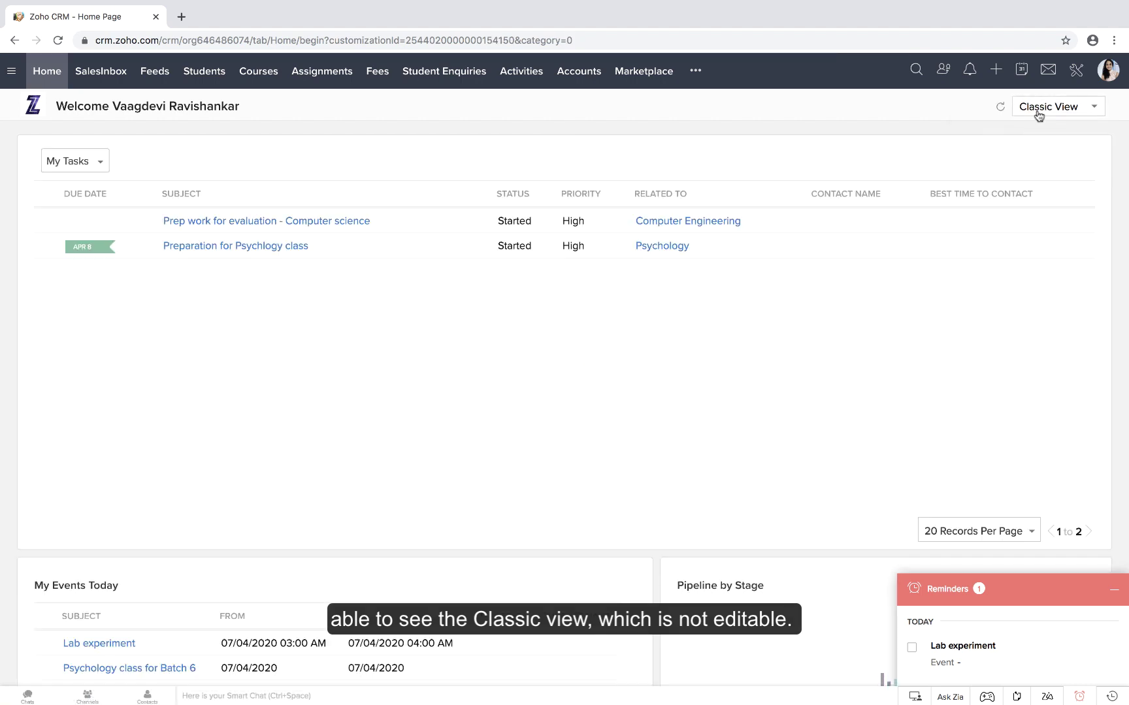
click(1037, 108)
click(1034, 146)
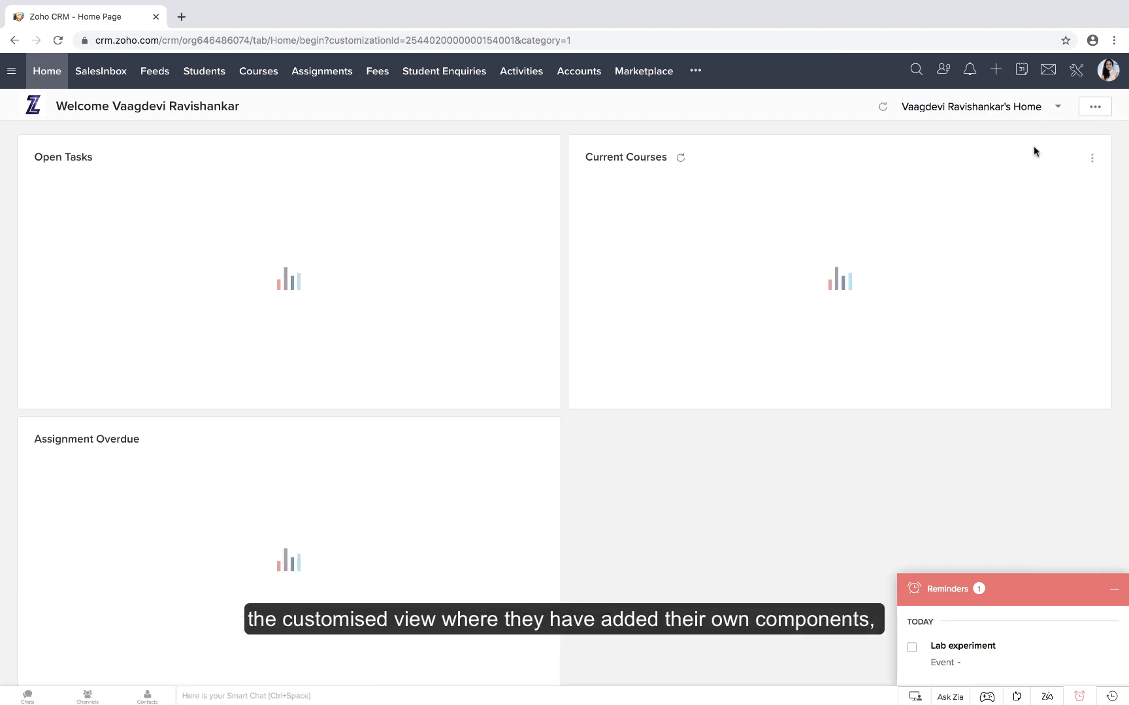
click(1033, 108)
click(1012, 164)
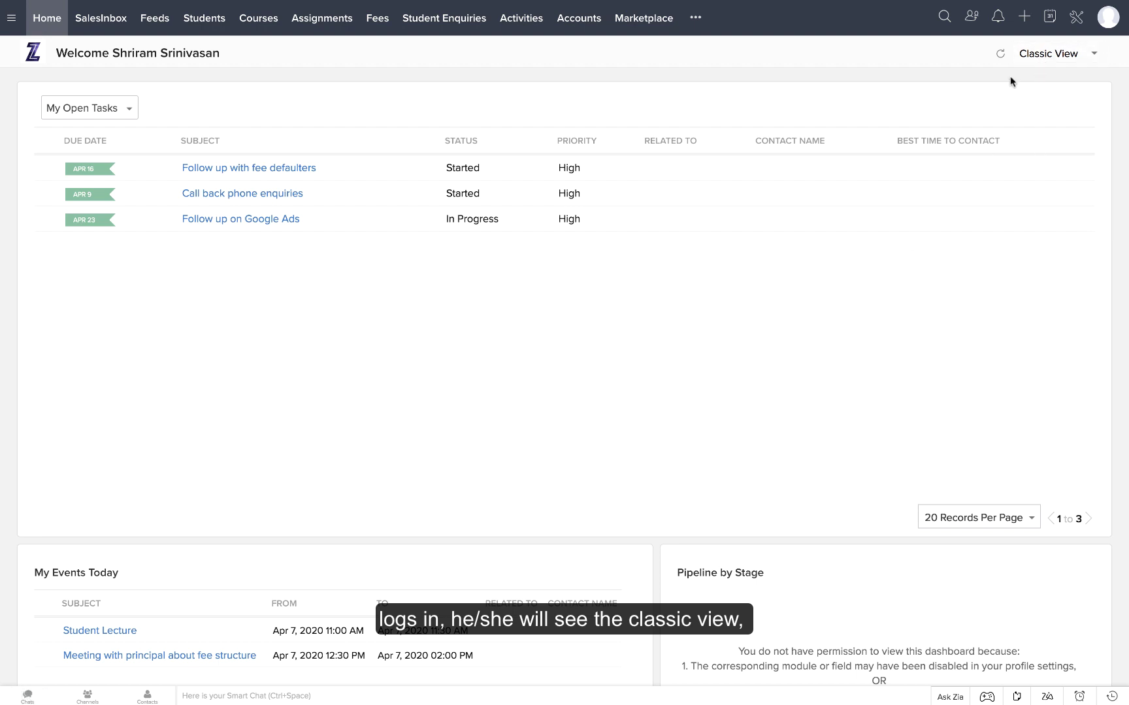
Step: Switch the Home page to the personal customised view, then to Office Admins View
click(1048, 54)
click(1034, 95)
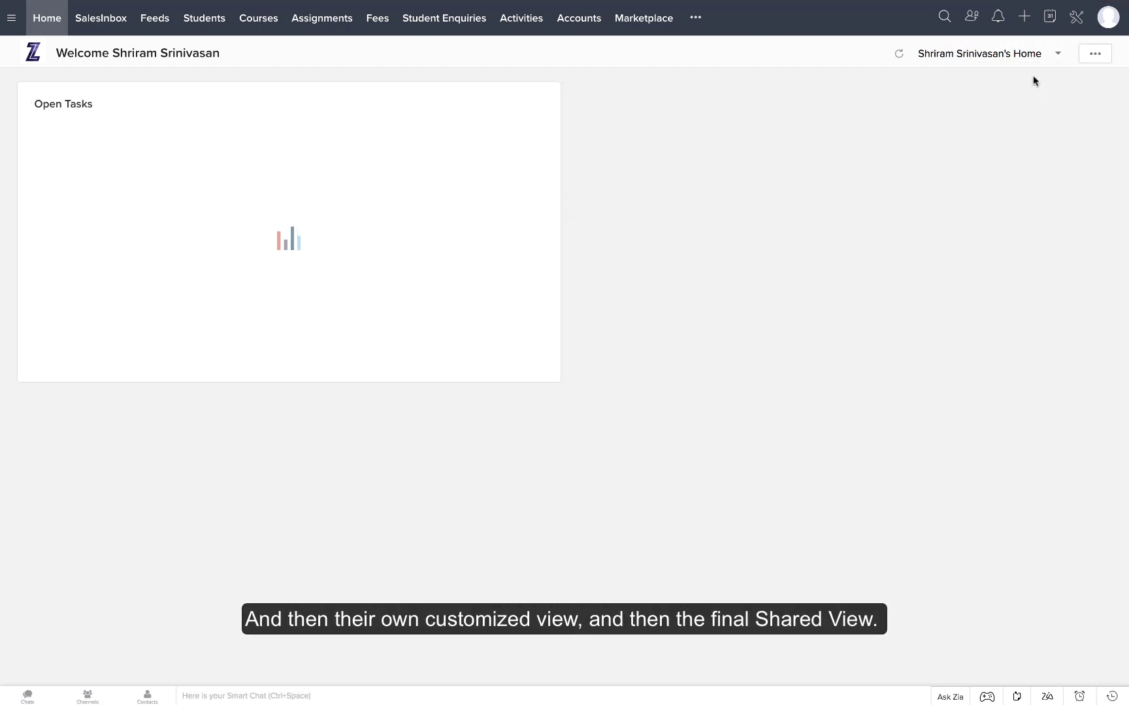
click(1020, 55)
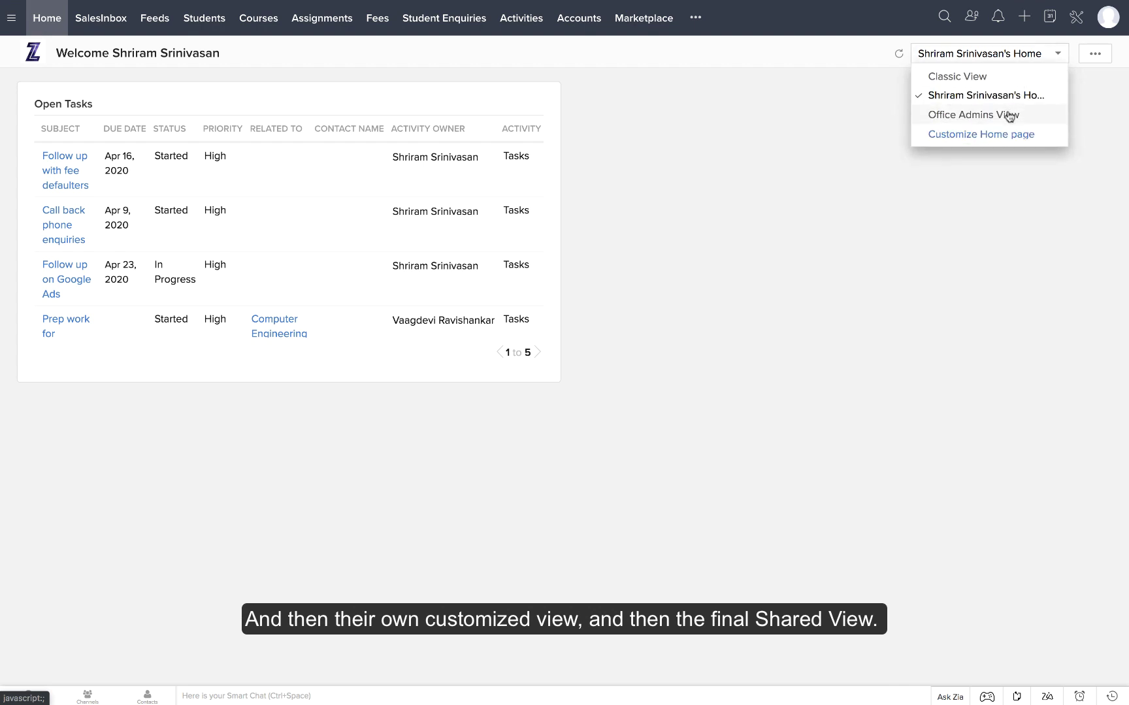
click(1009, 116)
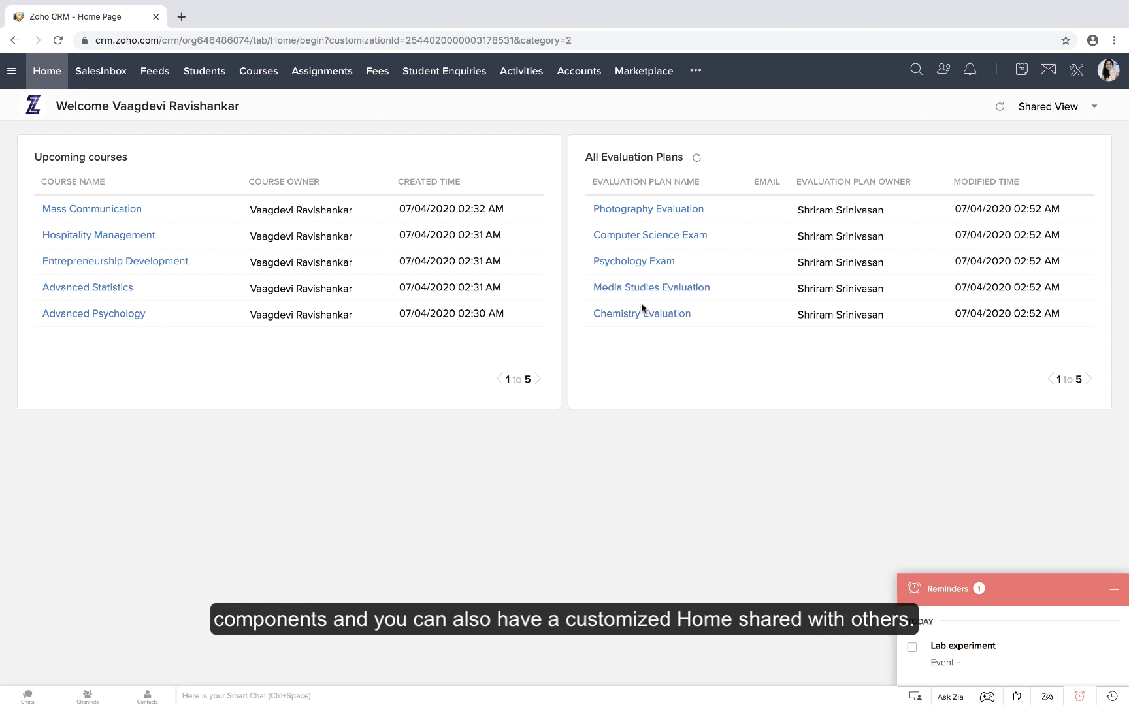
Step: Open the Home view list from Shared View
click(1026, 111)
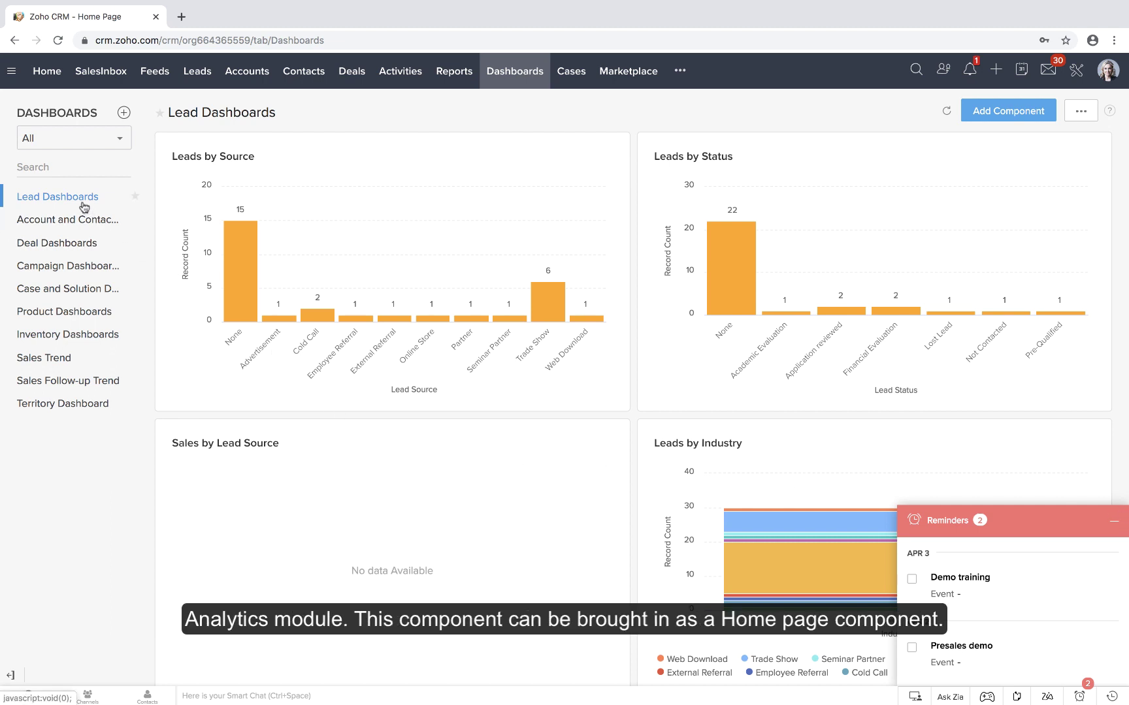
Step: Check the Leads by Source chart options, then open the Home page customisation menu
click(610, 155)
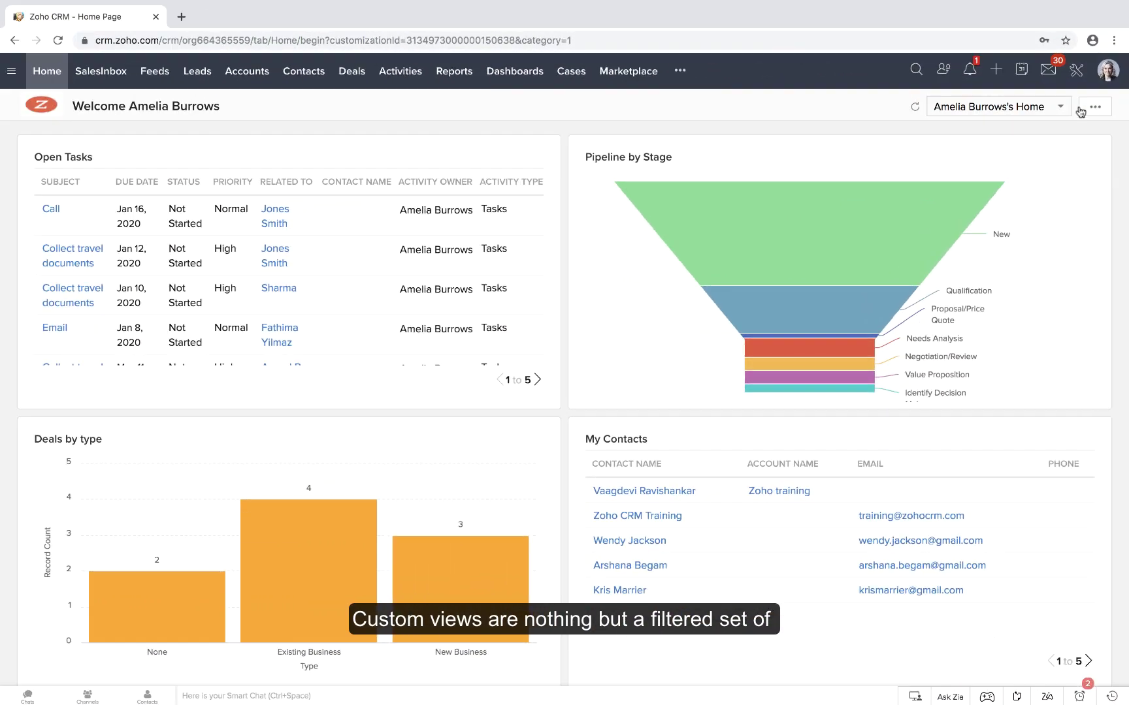
click(1090, 107)
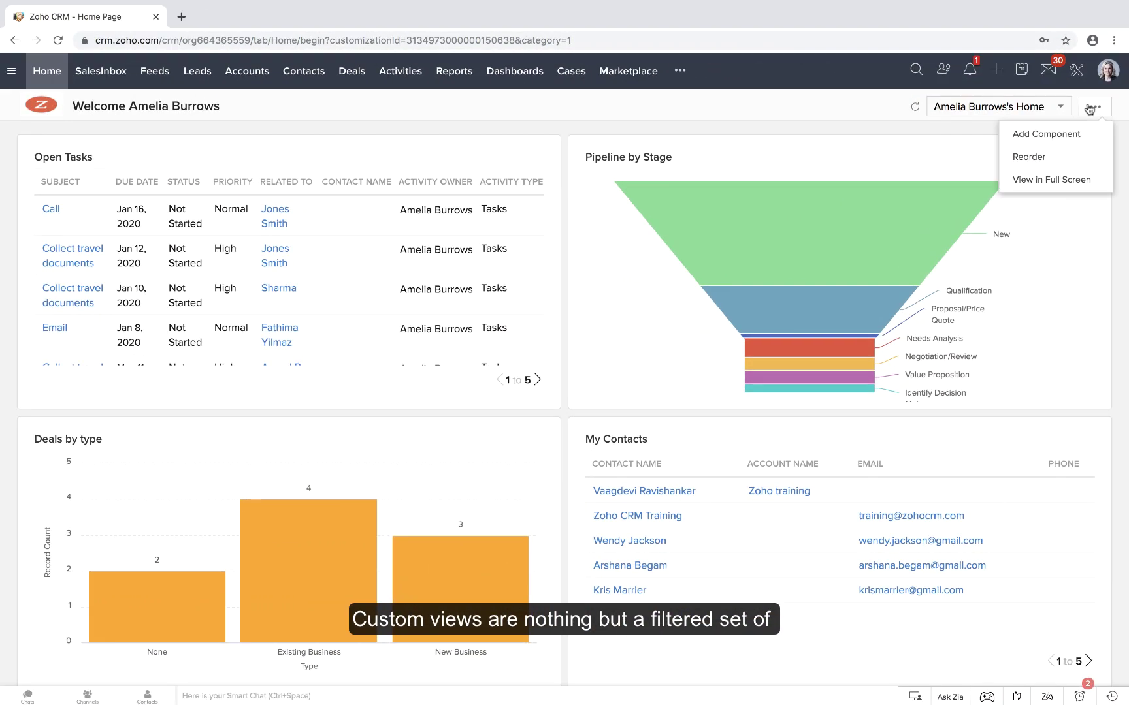
Step: Add a Custom View component from Leads 'Leads from the October Tradeshow', named 'Tradeshow leads', and save
click(1068, 136)
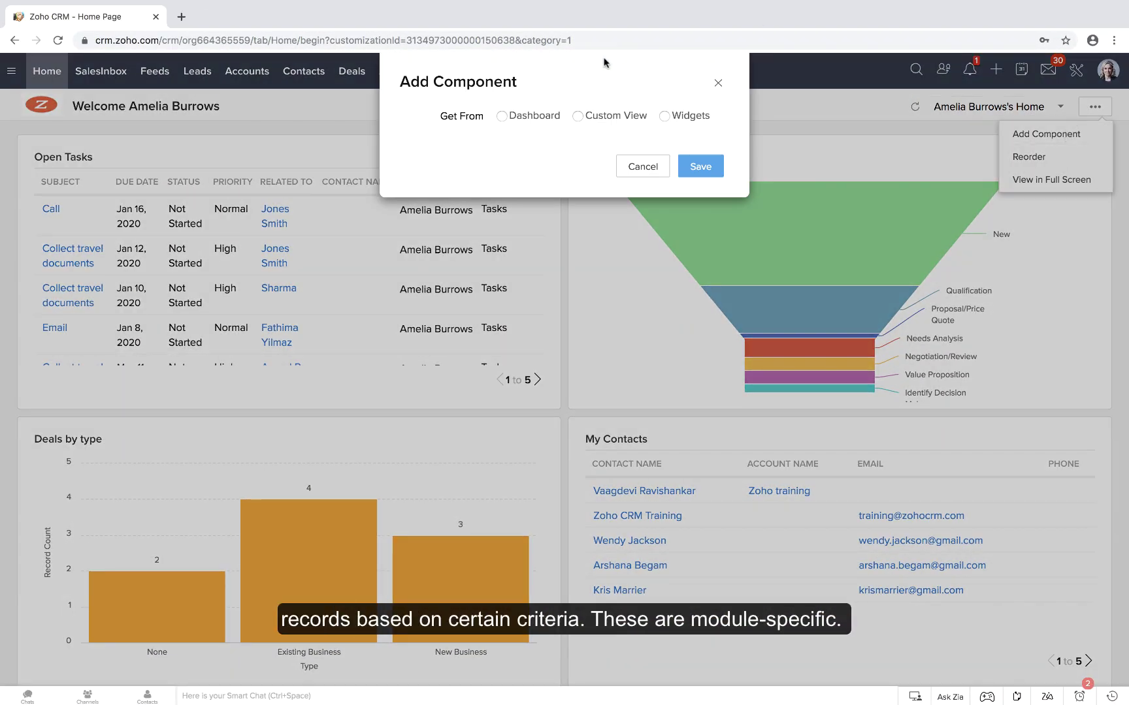
click(602, 115)
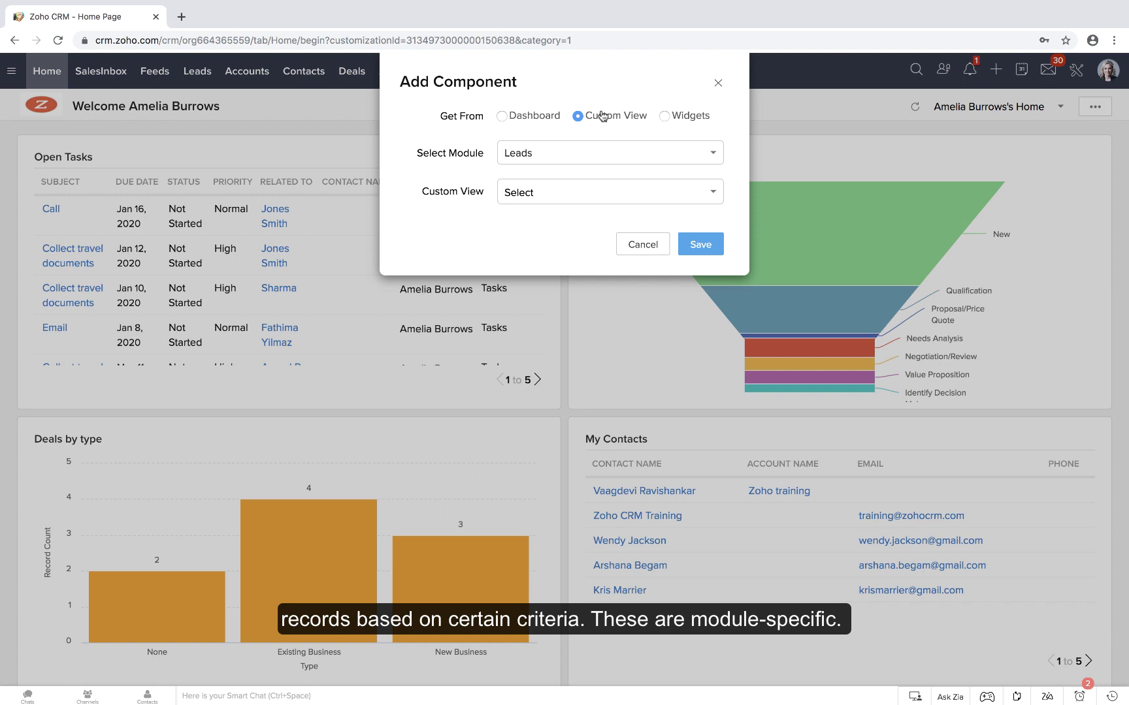
click(578, 153)
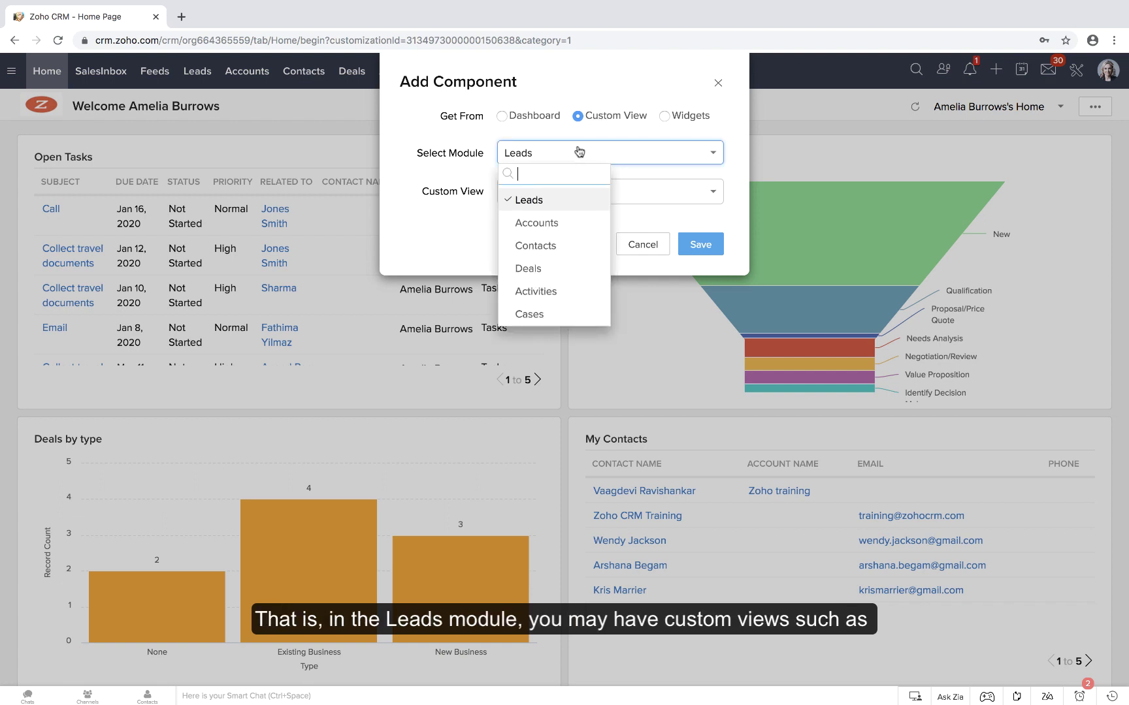
click(547, 204)
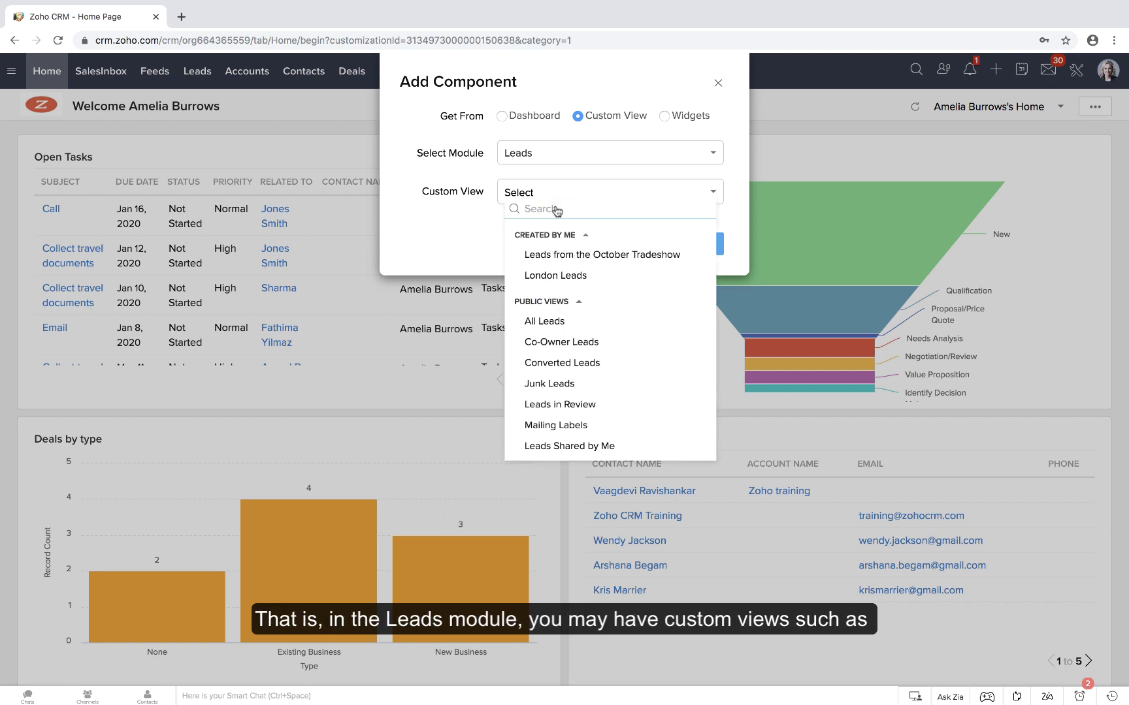
scroll(578, 402, down, 2)
scroll(579, 402, down, 3)
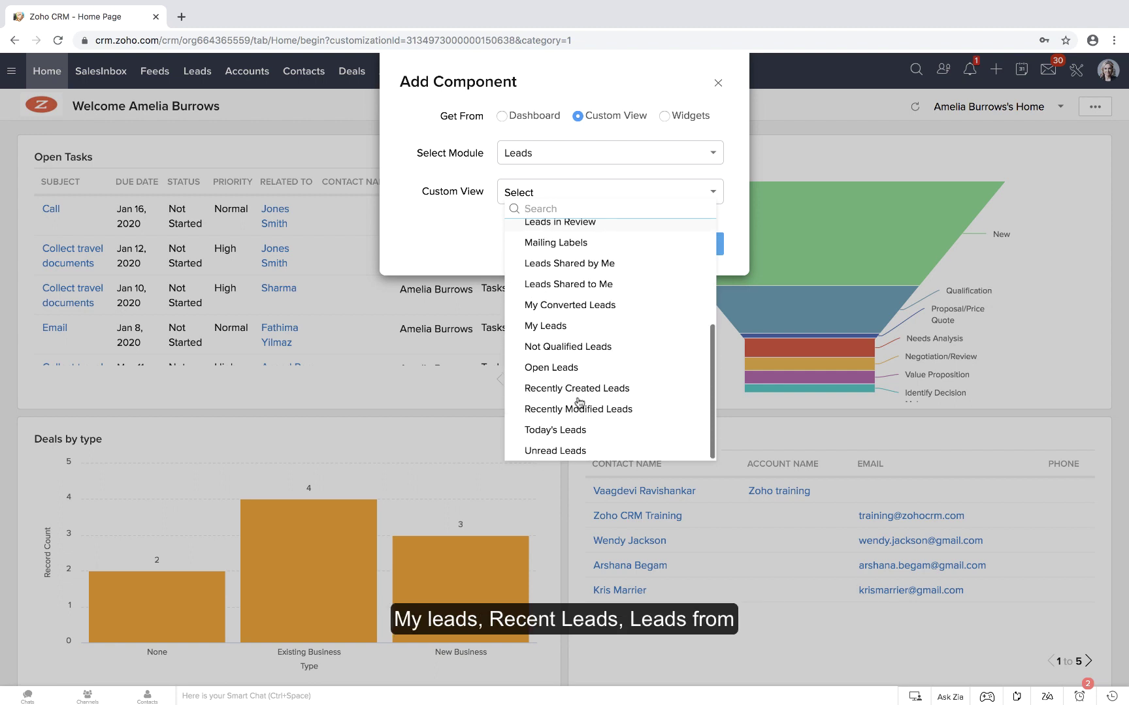
scroll(578, 402, up, 3)
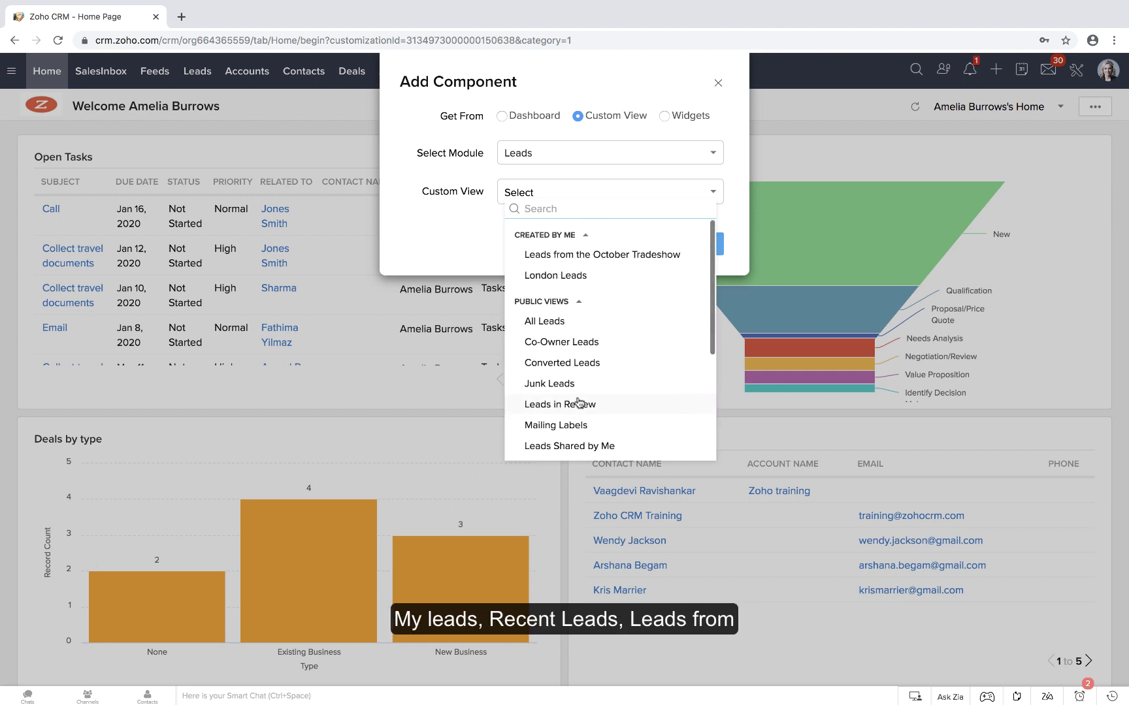
click(583, 261)
text(r)
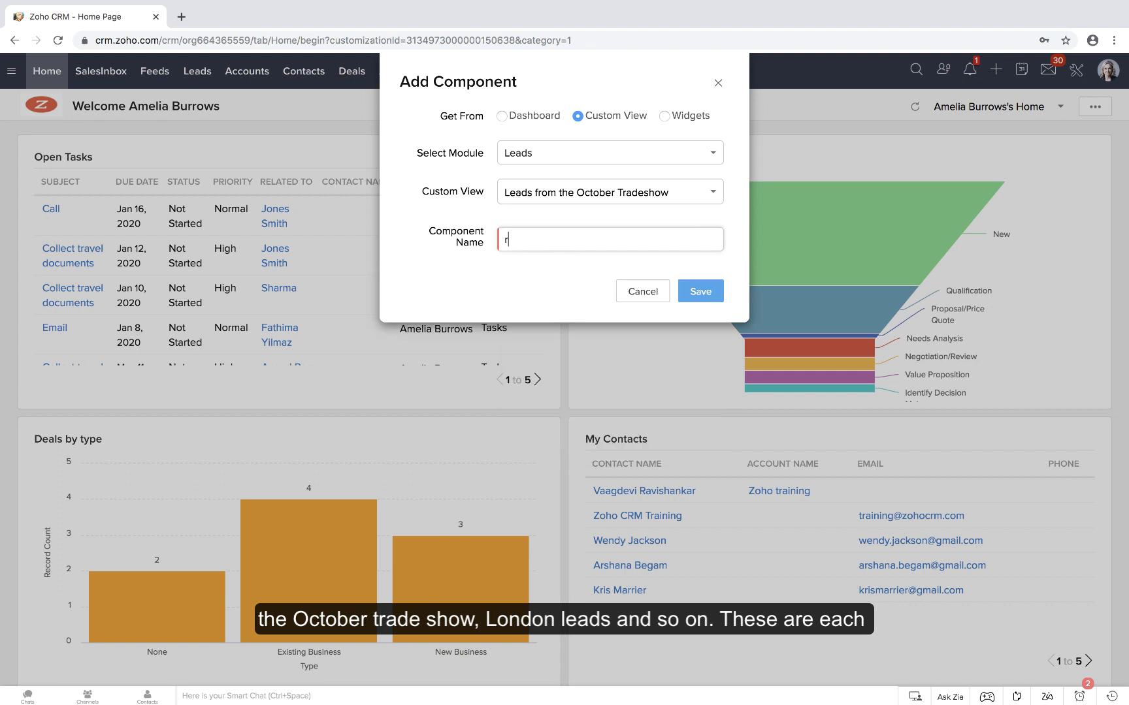
text(rade)
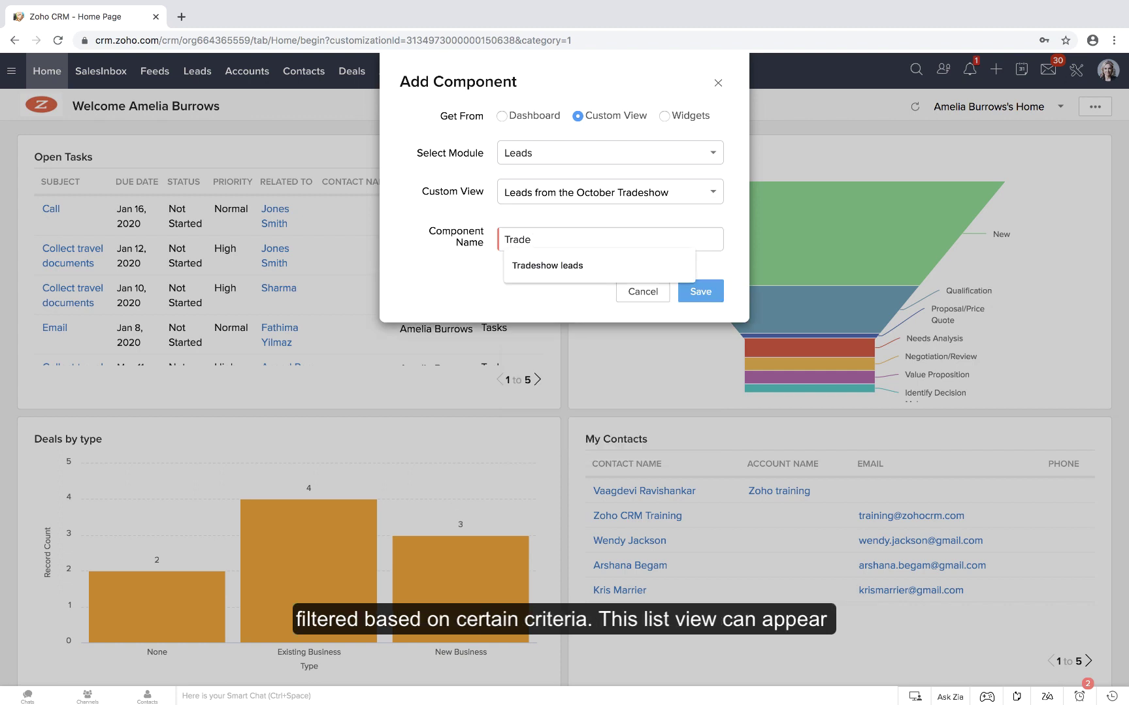
text(show leads)
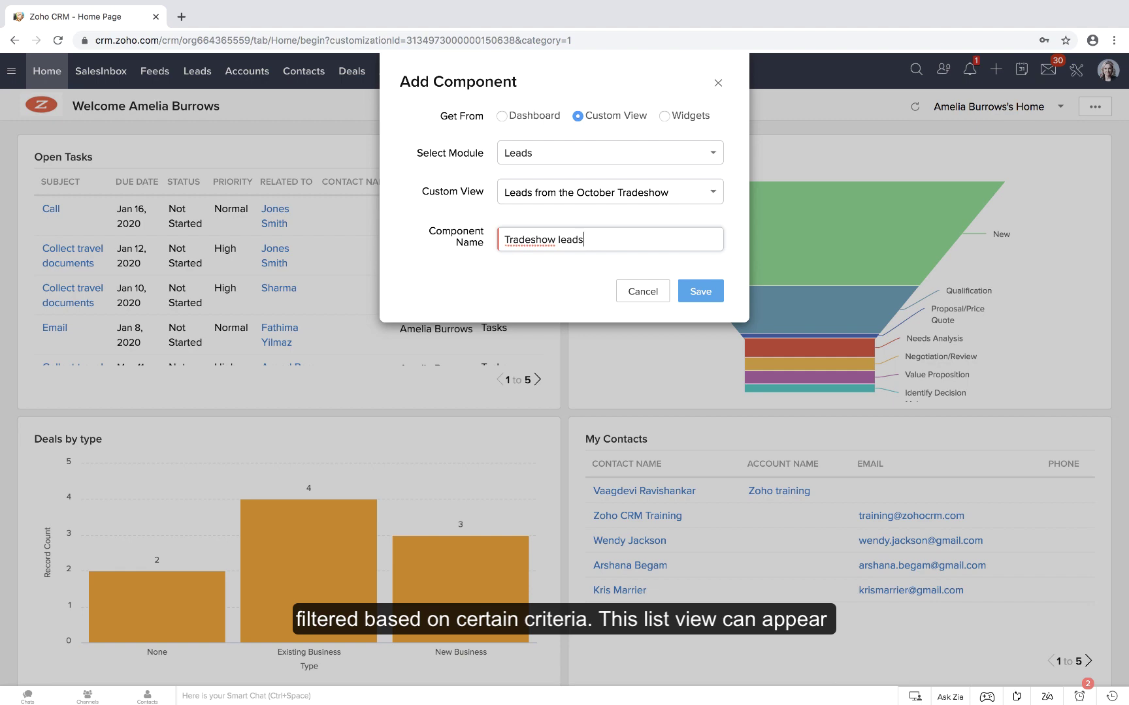
click(704, 291)
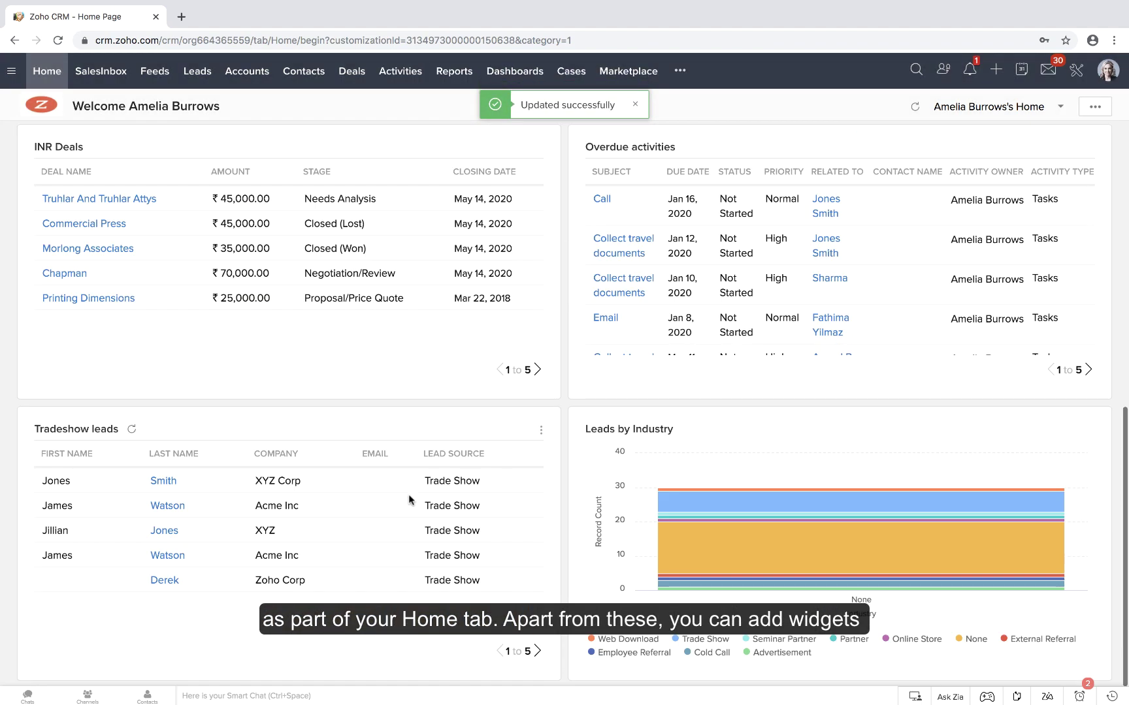
scroll(376, 466, up, 10)
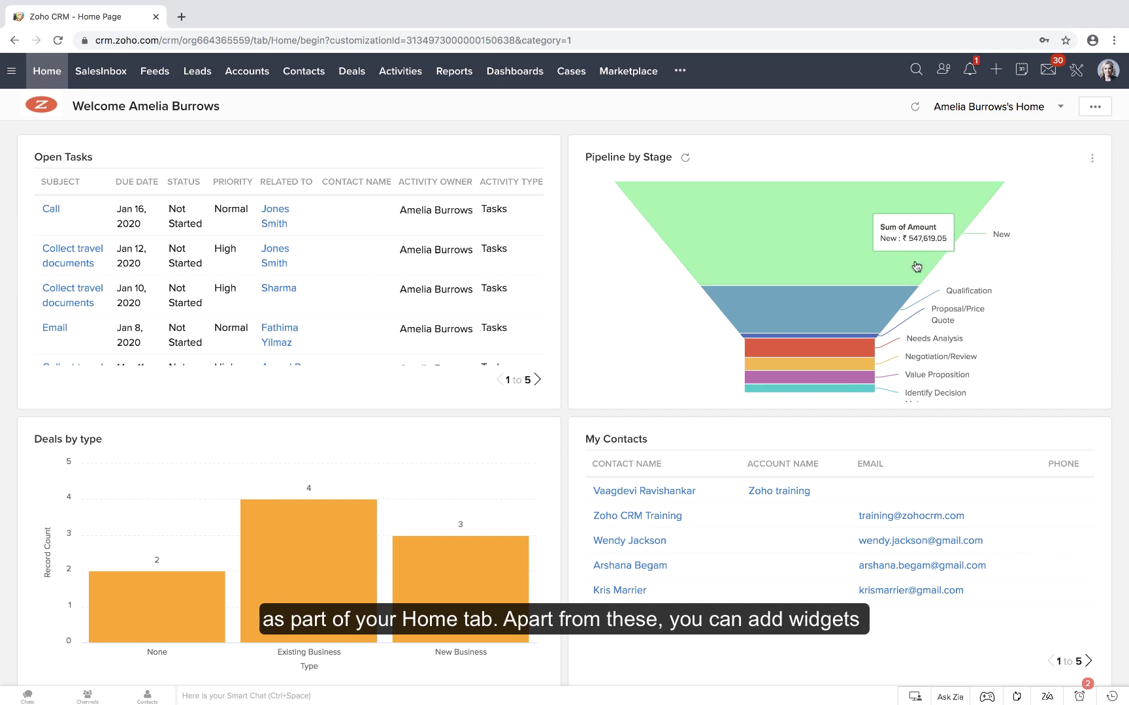
Step: Start adding another Home page component with Widgets as its source
click(1095, 107)
click(1076, 133)
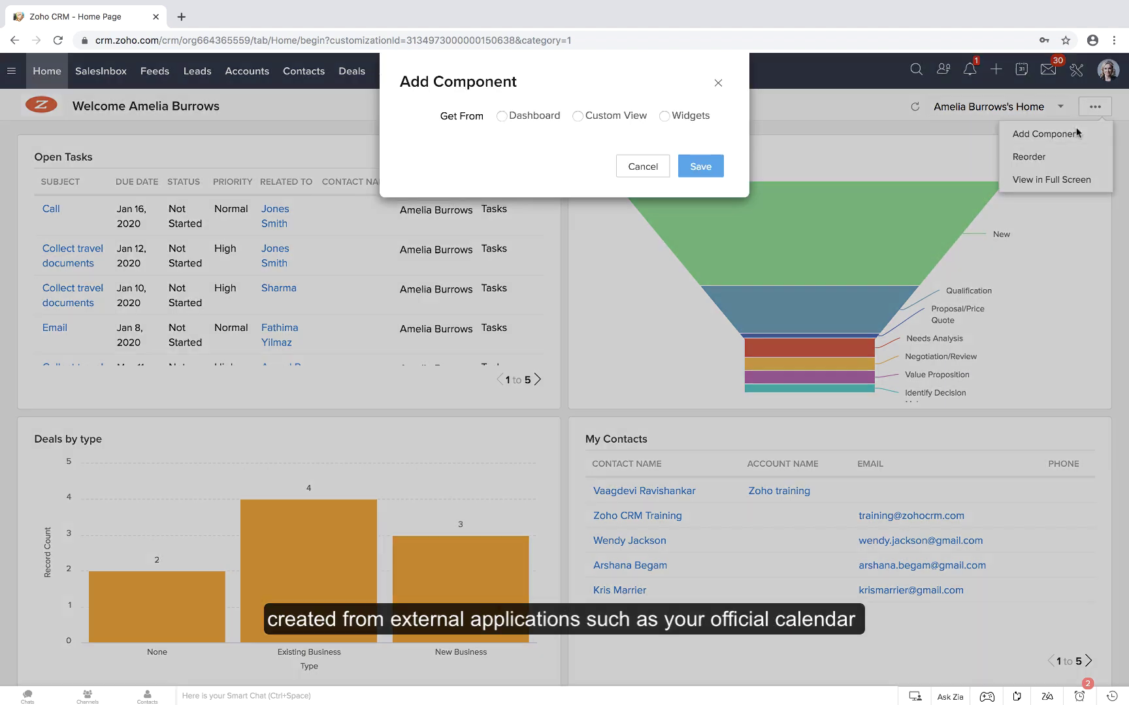
click(698, 117)
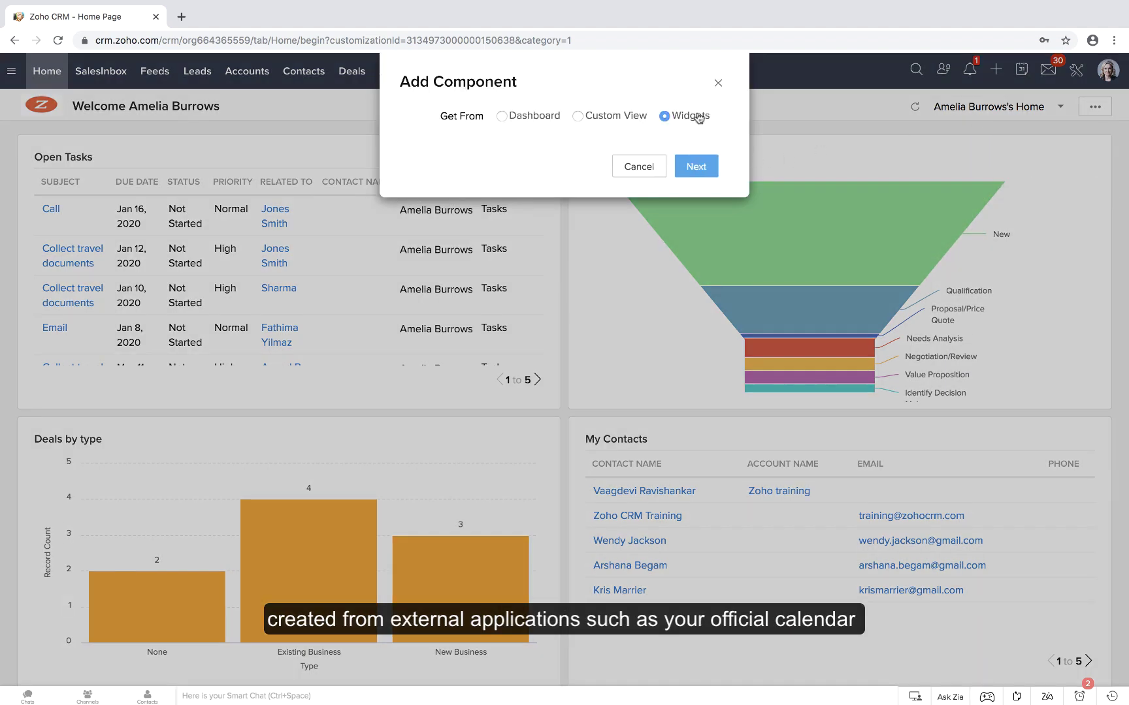